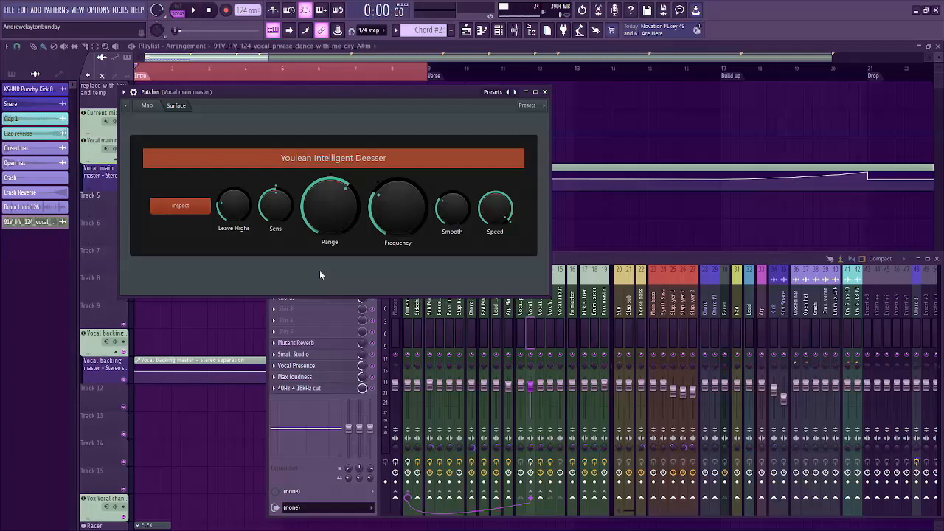
Step: Inspect the Chorus effect's settings on the Vocal main master mixer track
{"action": "left_click", "coordinate": [547, 92]}
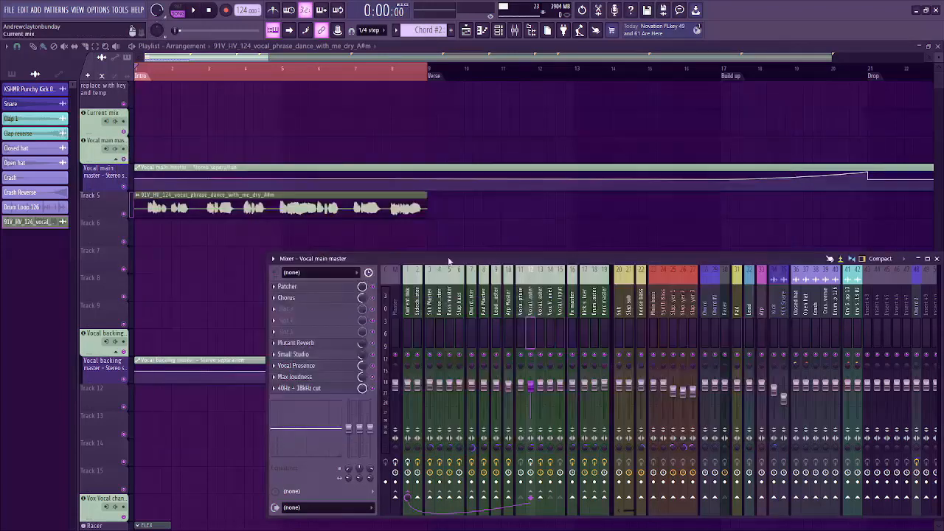
{"action": "left_click_drag", "start_coordinate": [447, 258], "coordinate": [389, 130]}
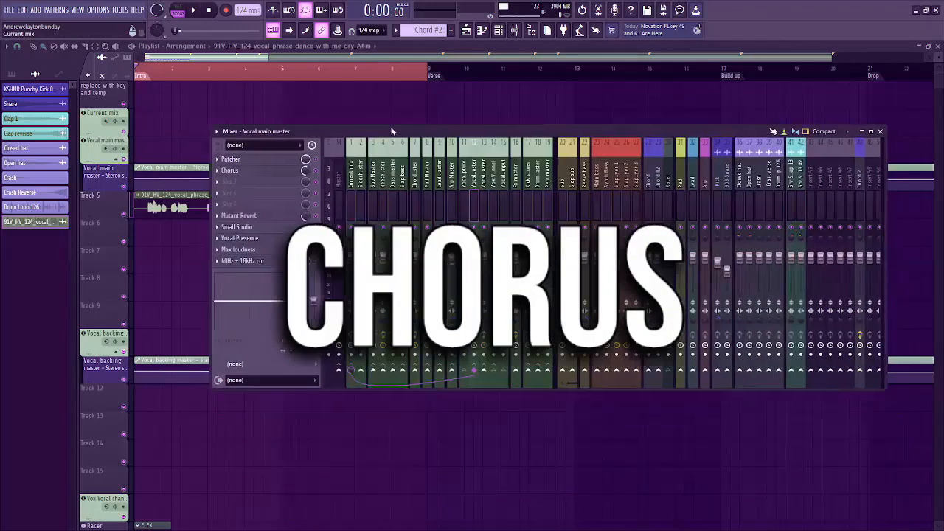
{"action": "left_click", "coordinate": [229, 169]}
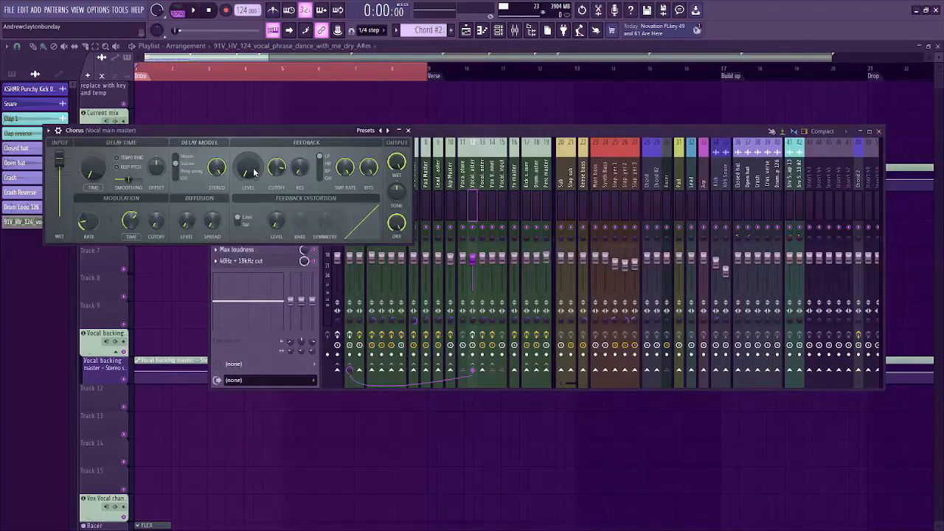
{"action": "left_click", "coordinate": [407, 130]}
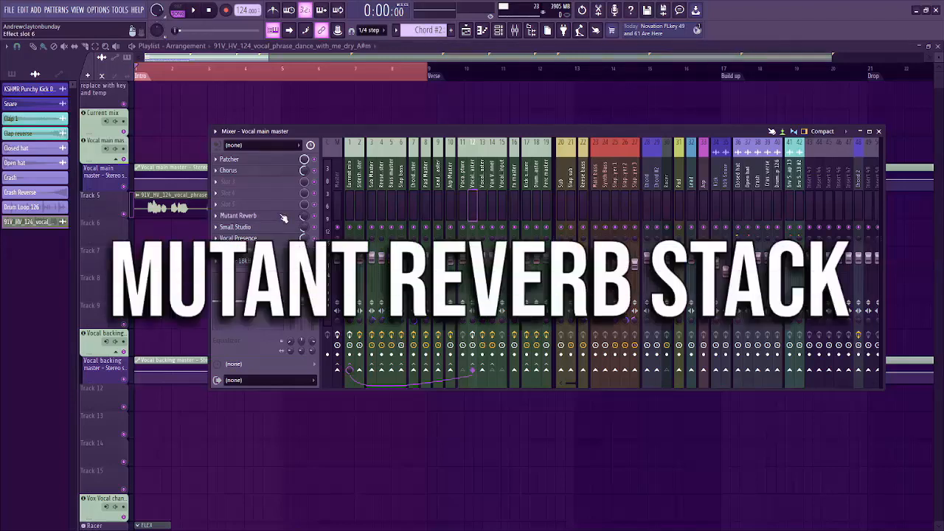
Step: Review the Mutant Reverb and Vocal Presence EQ settings on the Vocal main master track
{"action": "left_click", "coordinate": [283, 218]}
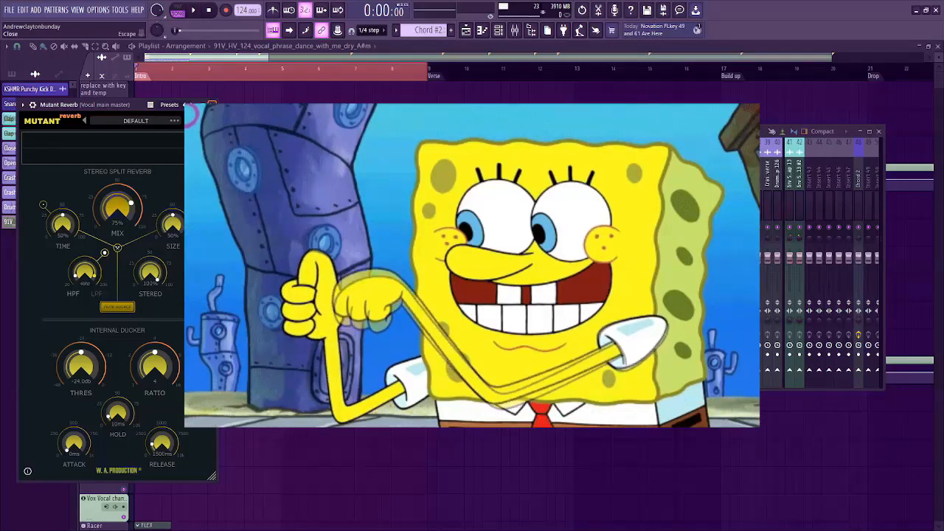
{"action": "left_click", "coordinate": [212, 105]}
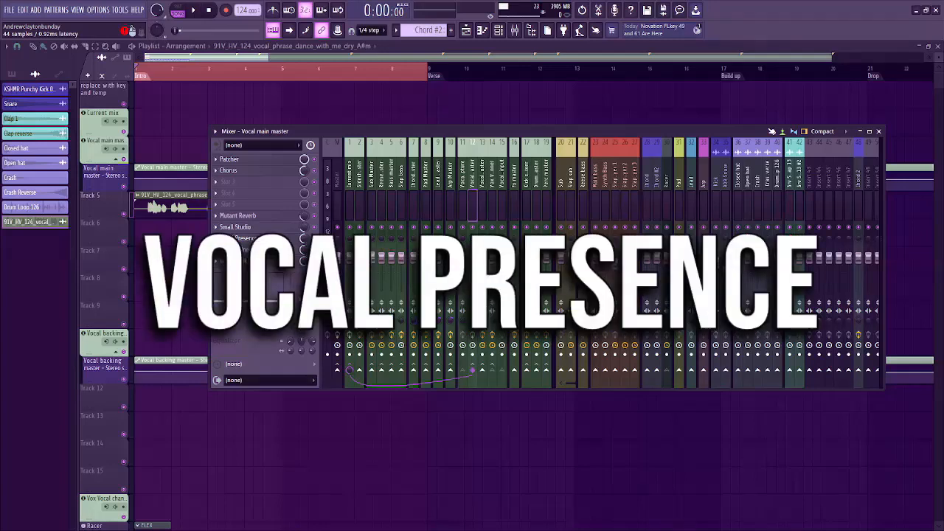
{"action": "left_click", "coordinate": [266, 239]}
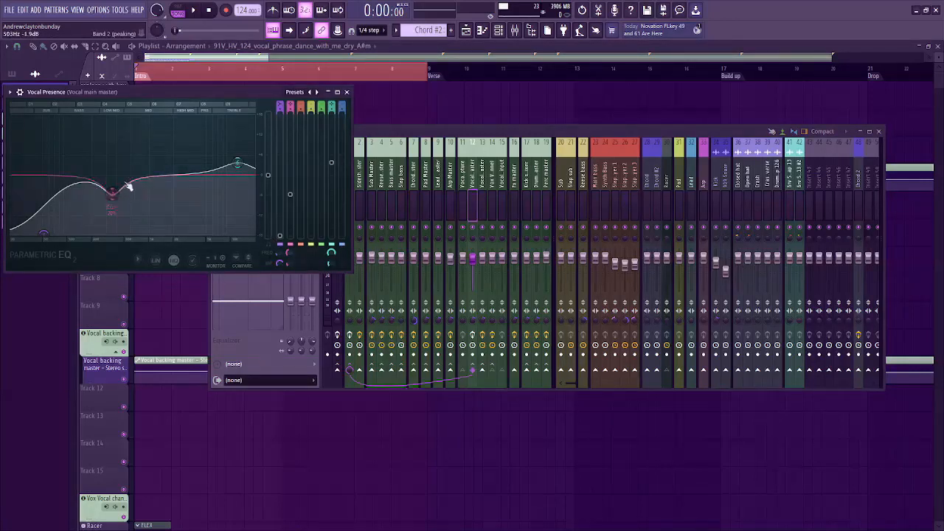
{"action": "left_click_drag", "start_coordinate": [47, 237], "coordinate": [44, 244]}
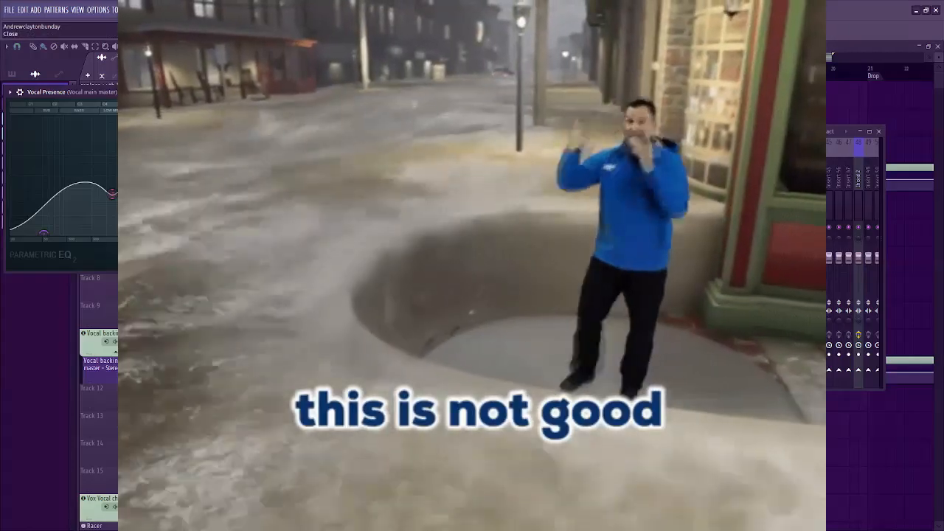
{"action": "left_click", "coordinate": [347, 93]}
Step: Review the Max loudness and 40Hz + 18kHz cut effects on the Vocal main master track
{"action": "left_click", "coordinate": [237, 249]}
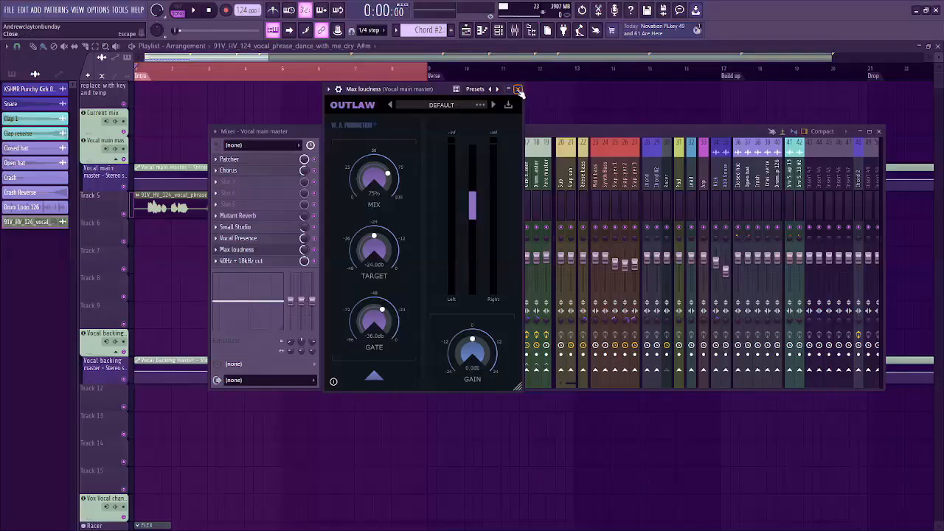
{"action": "left_click", "coordinate": [517, 89]}
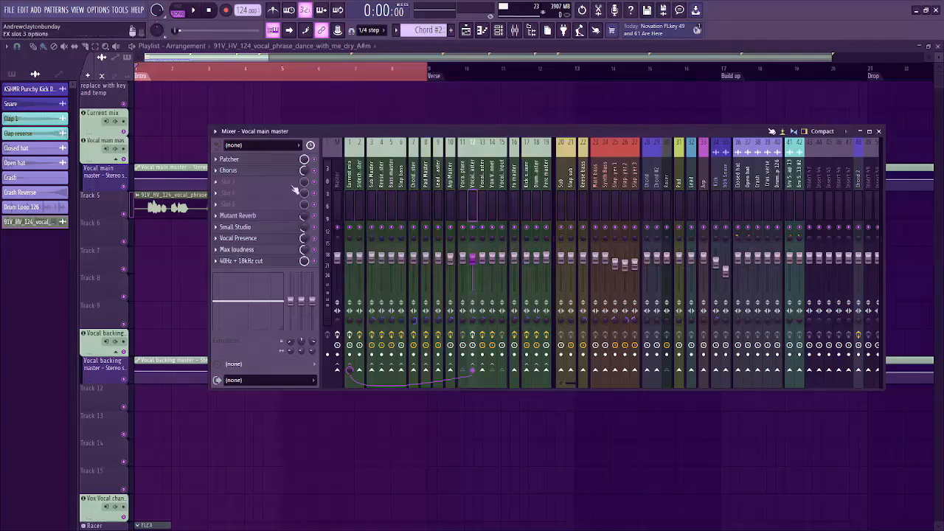
{"action": "left_click", "coordinate": [261, 263]}
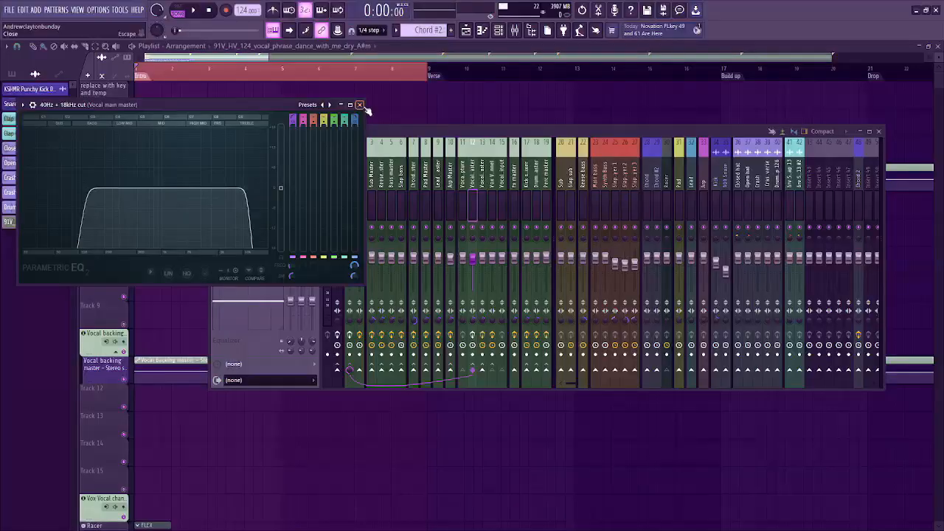
{"action": "left_click", "coordinate": [363, 105]}
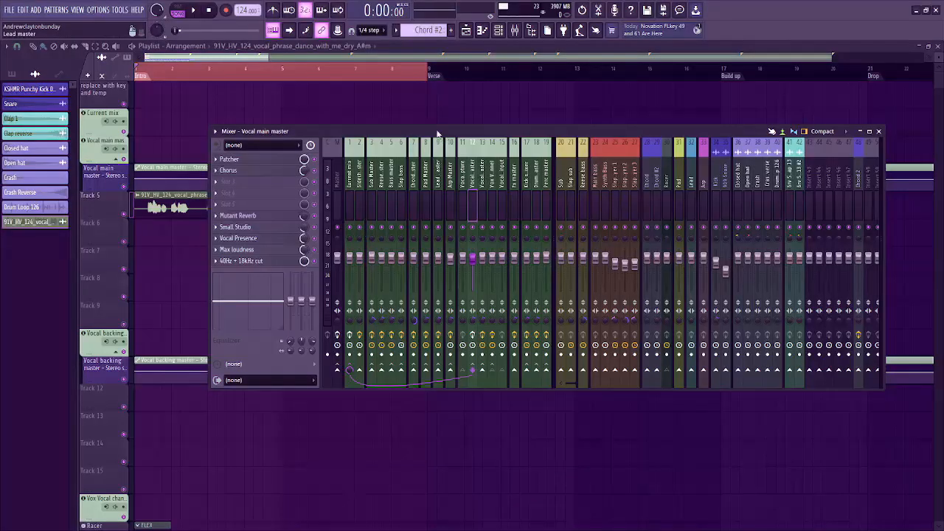
Step: Play the intro with the raw vocal clip on Track 5 to audition it without the effects chain
{"action": "left_click_drag", "start_coordinate": [442, 131], "coordinate": [757, 134]}
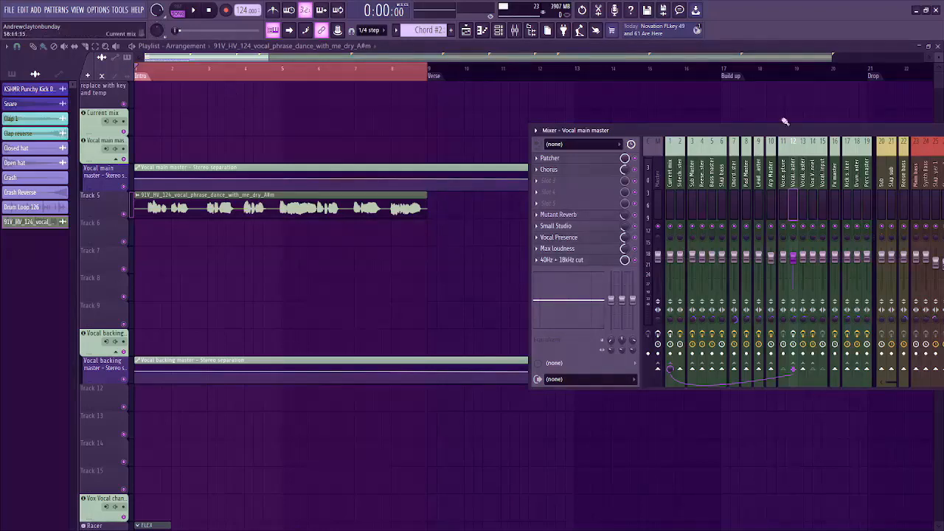
{"action": "left_click_drag", "start_coordinate": [766, 131], "coordinate": [559, 100]}
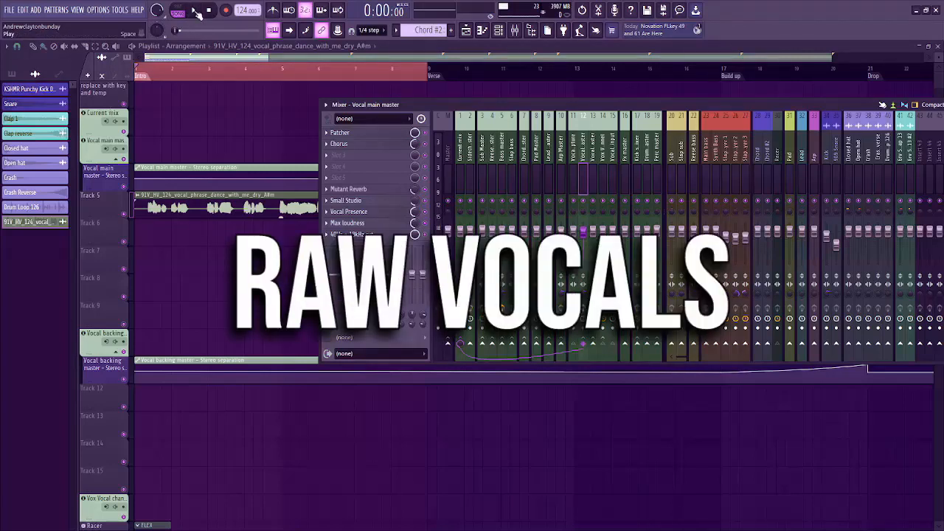
{"action": "left_click", "coordinate": [194, 11]}
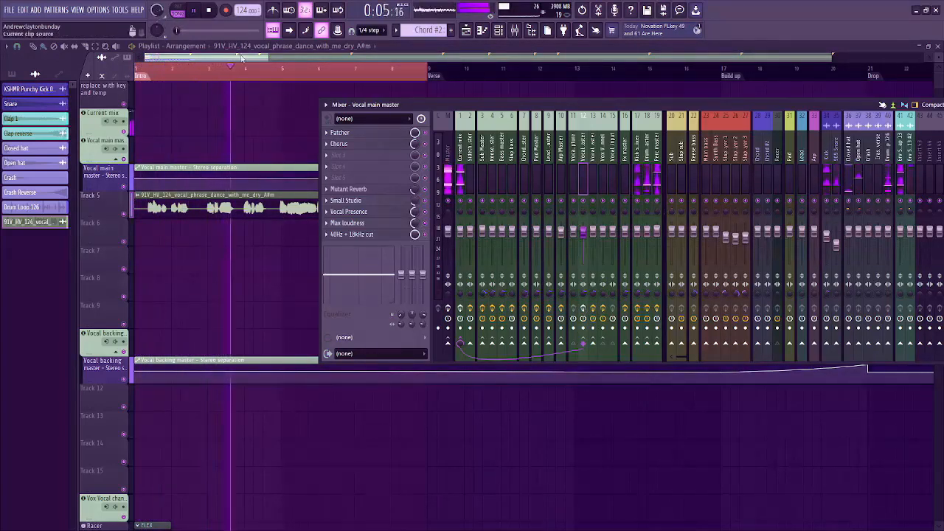
{"action": "left_click", "coordinate": [196, 12]}
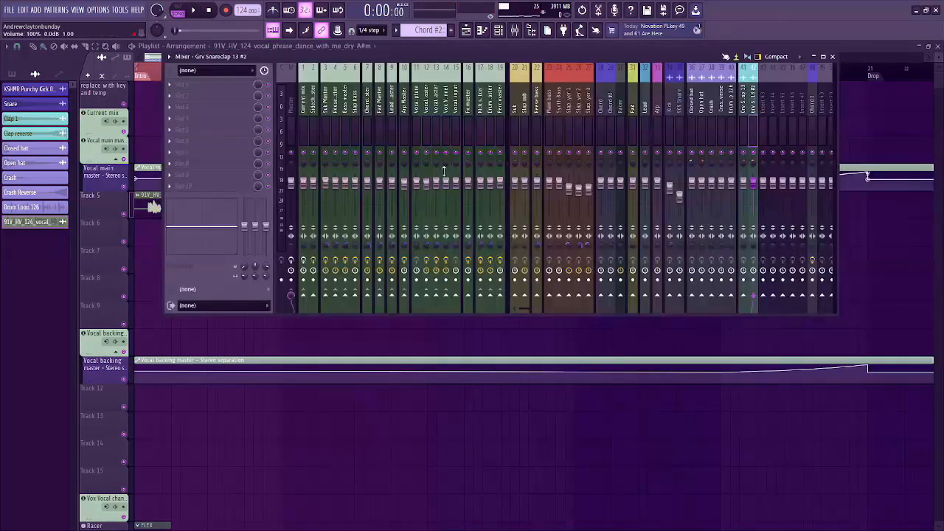
Step: Place a second copy of the dry vocal sample in the playlist on Track 6, starting at bar 1
{"action": "left_click_drag", "start_coordinate": [434, 56], "coordinate": [461, 81]}
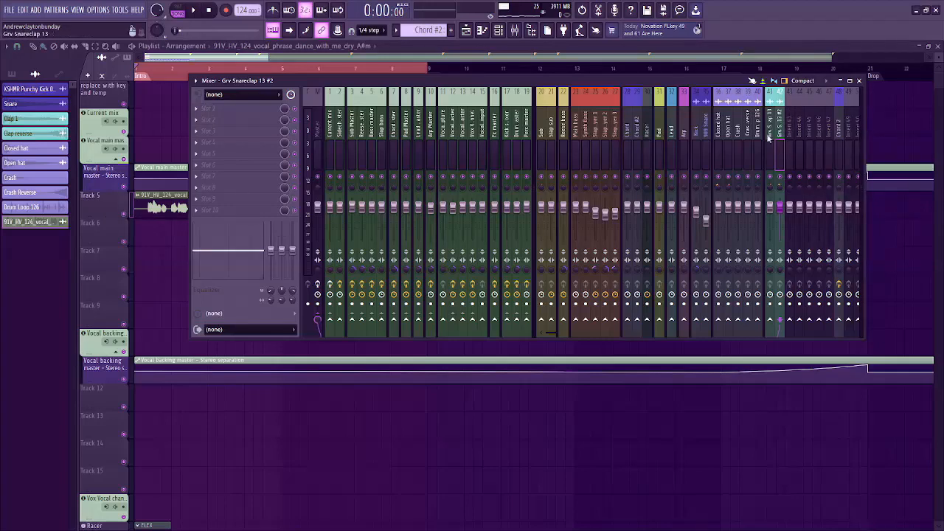
{"action": "double_click", "coordinate": [139, 197]}
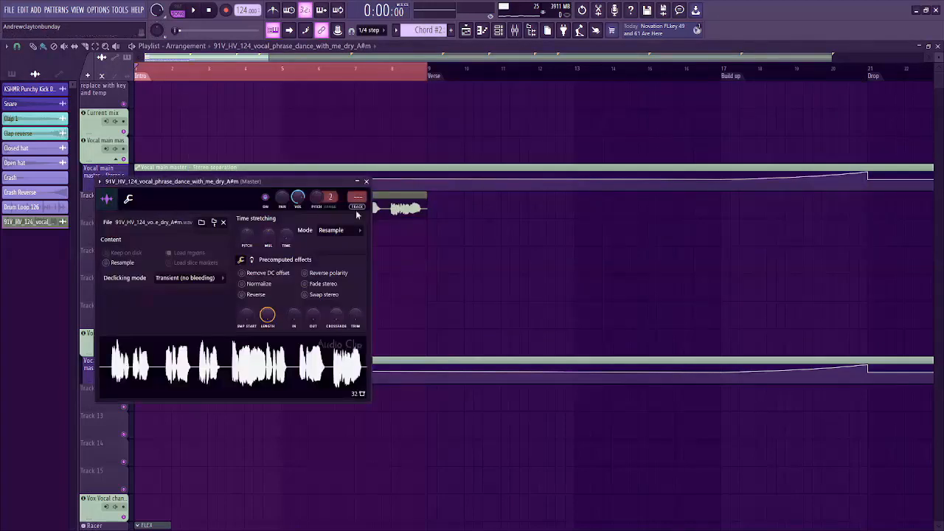
{"action": "left_click_drag", "start_coordinate": [264, 182], "coordinate": [680, 101]}
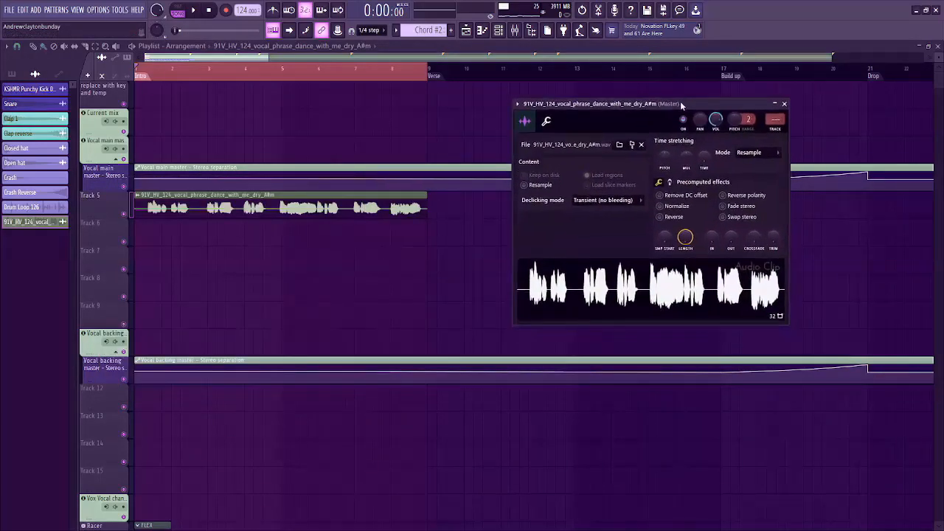
{"action": "left_click_drag", "start_coordinate": [544, 291], "coordinate": [148, 233]}
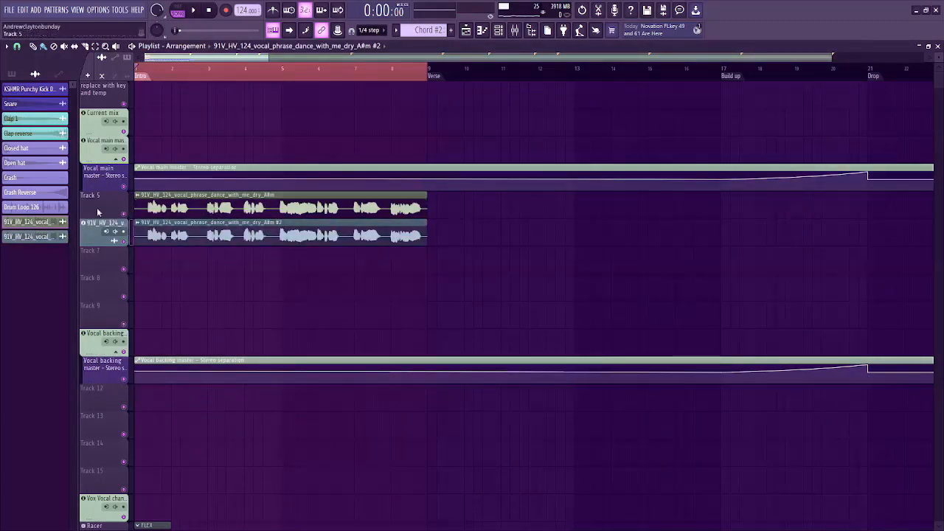
Step: Route the copied vocal's mixer track only to the Vocal main master track
{"action": "left_click", "coordinate": [514, 30]}
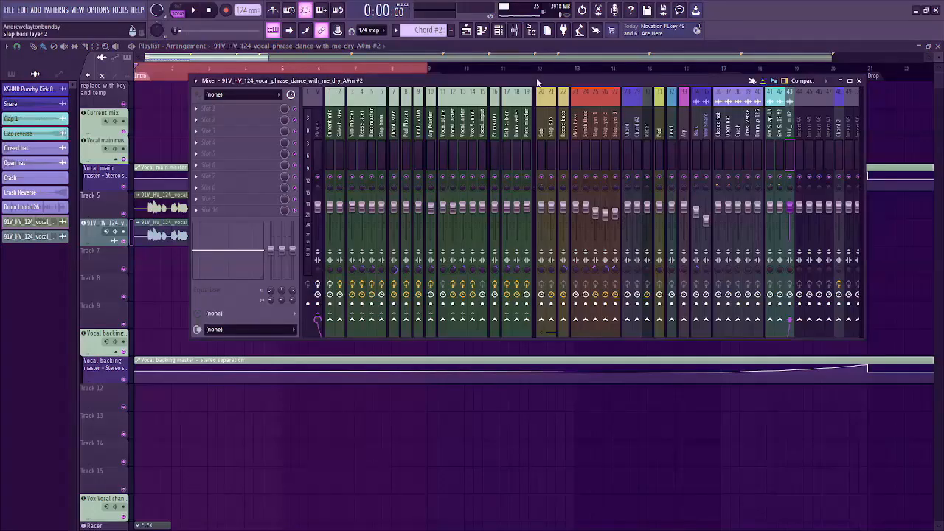
{"action": "left_click_drag", "start_coordinate": [322, 100], "coordinate": [488, 348]}
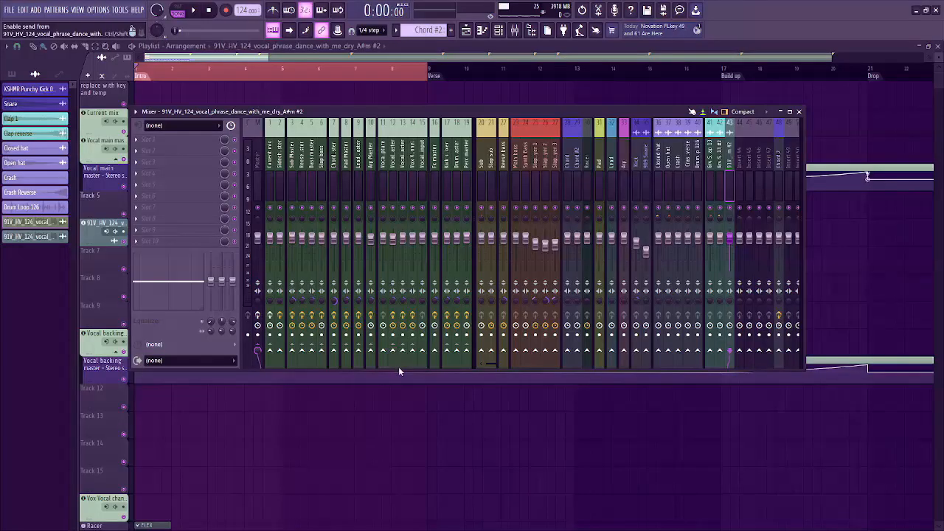
{"action": "left_click", "coordinate": [399, 367]}
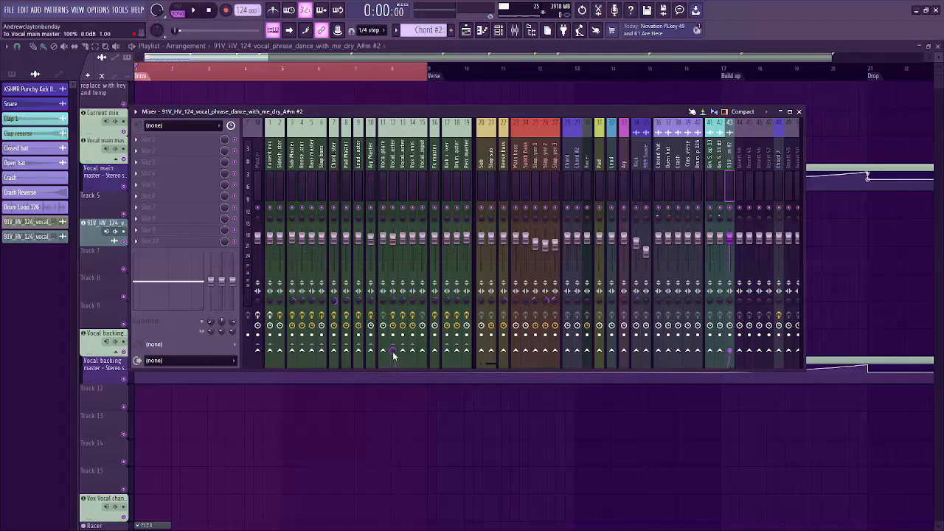
Step: Select the Vocal main master mixer track and mute the original vocal on playlist Track 5
{"action": "left_click", "coordinate": [394, 148]}
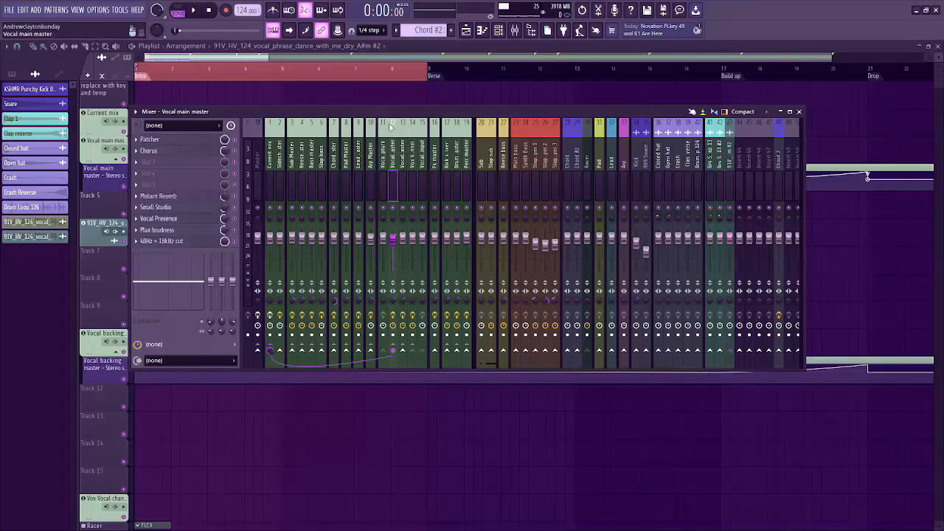
{"action": "left_click_drag", "start_coordinate": [397, 113], "coordinate": [734, 288]}
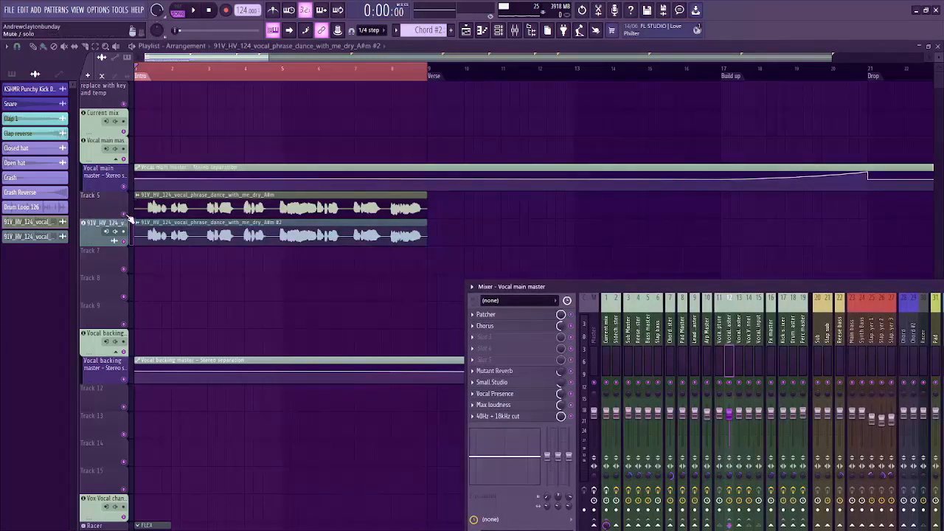
{"action": "left_click", "coordinate": [126, 215]}
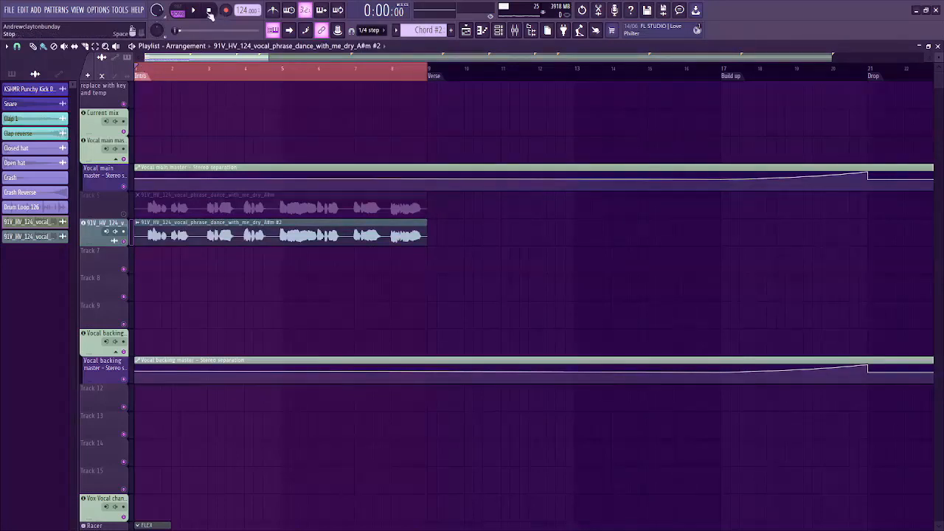
Step: Play the intro with the copied vocal running through the Vocal main master effects, watching the mixer, and stop playback
{"action": "key", "text": "space"}
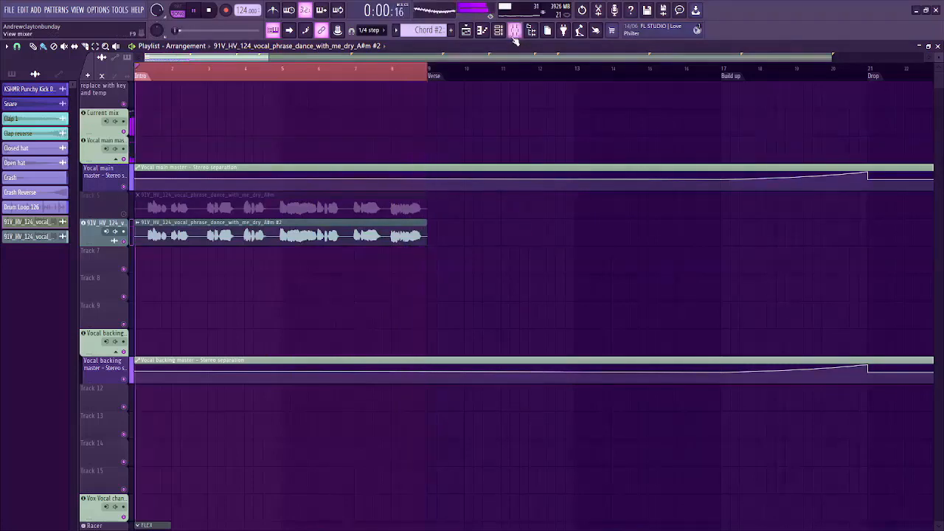
{"action": "left_click", "coordinate": [515, 32]}
{"action": "left_click_drag", "start_coordinate": [620, 292], "coordinate": [418, 115]}
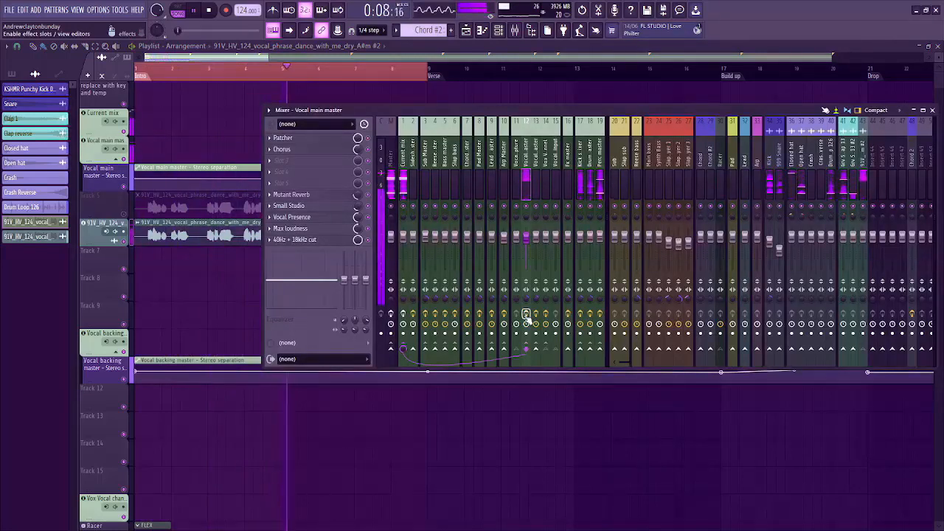
{"action": "left_click", "coordinate": [209, 10]}
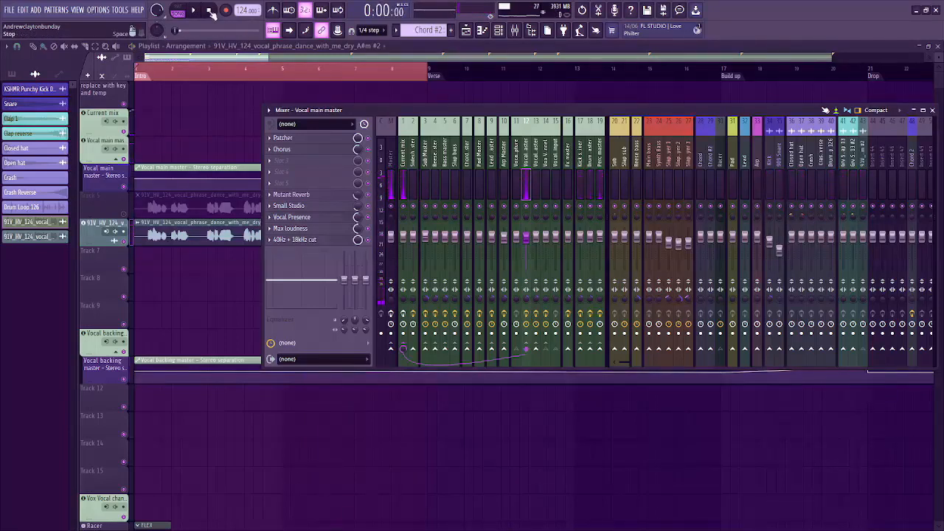